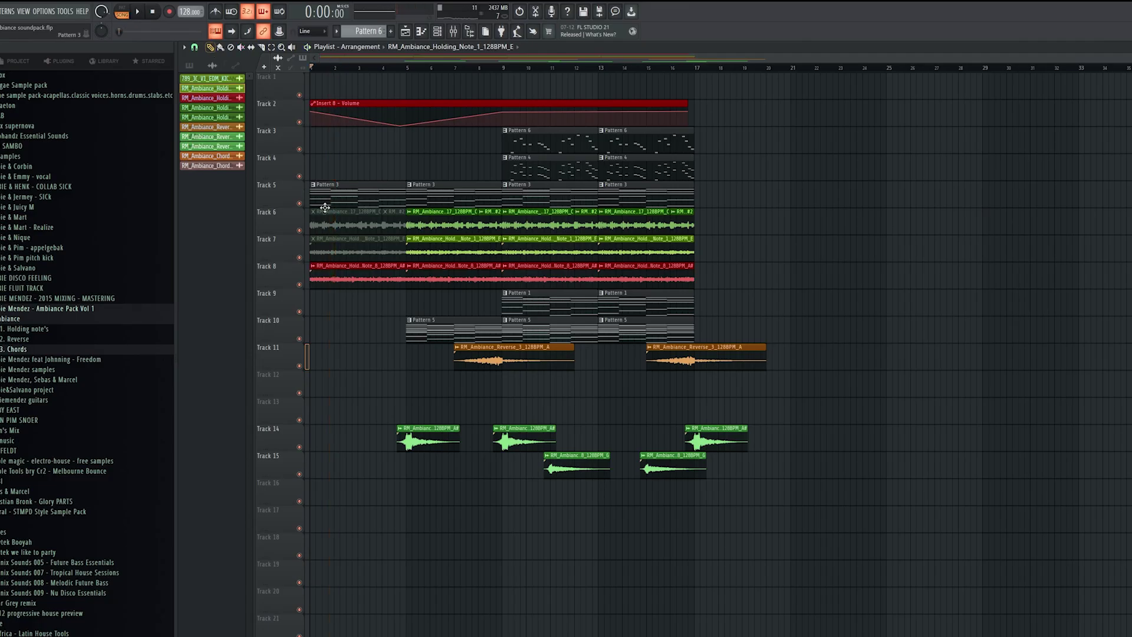
# Inspect the audio clip settings of the holding-note clip on Track 8 and the RM_Ambiance_Reverse_3_128BPM_A clip on Track 11
pyautogui.doubleClick(364, 265)
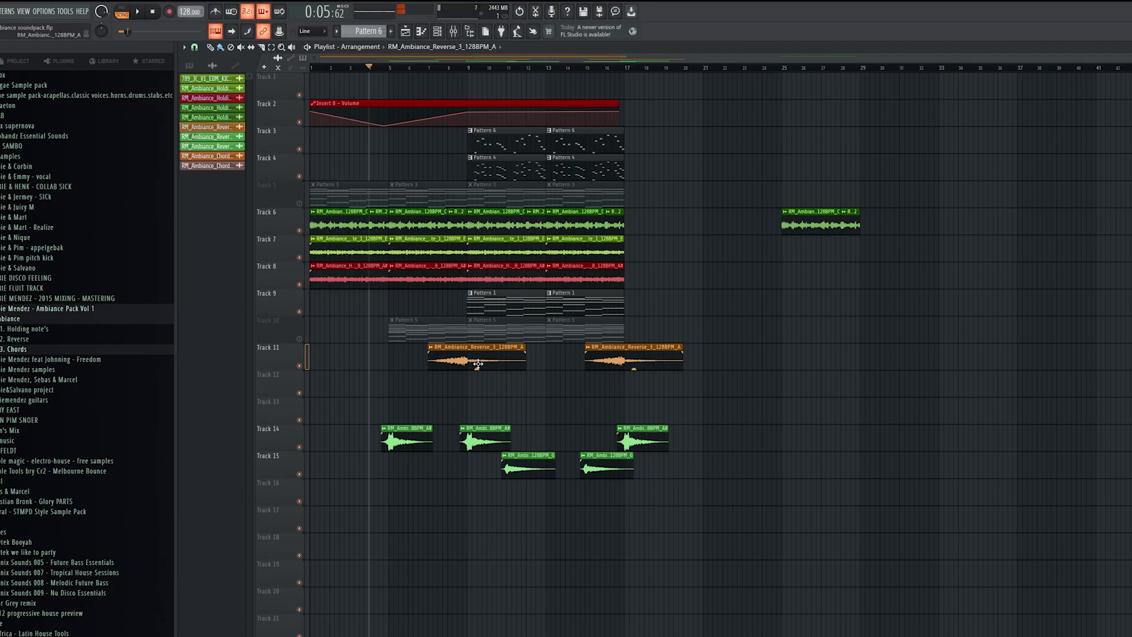
pyautogui.click(348, 140)
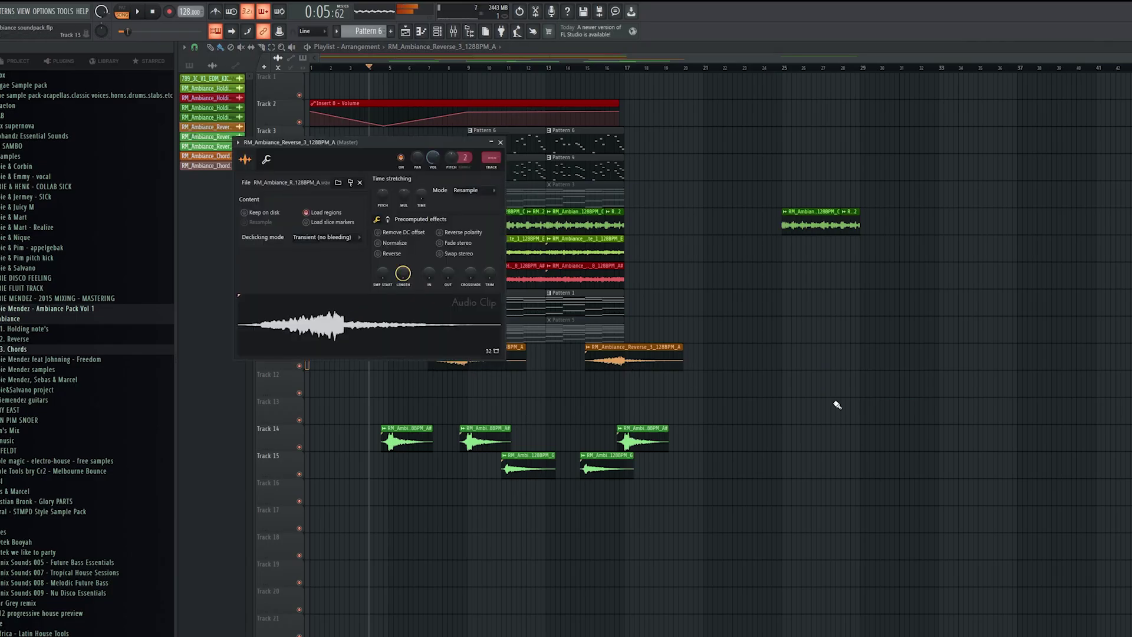
pyautogui.press('Escape')
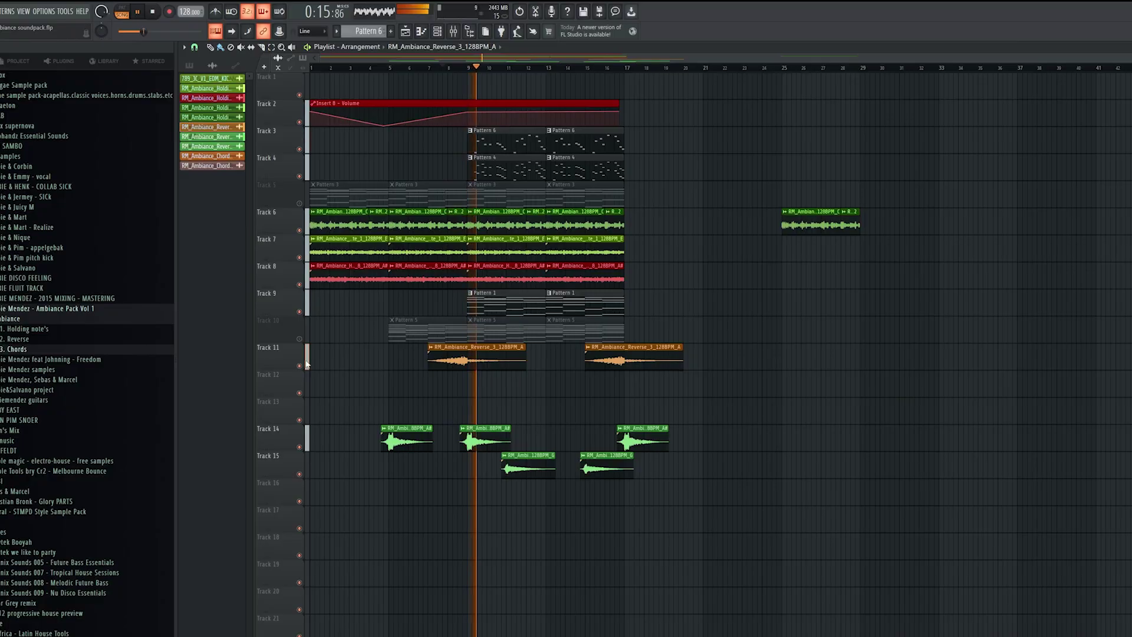
# Unmute Tracks 5 and 10 and stop the playback
pyautogui.click(299, 339)
pyautogui.click(299, 204)
pyautogui.press('space')
# Inspect the RM_Ambiance_Reverse_18_128BPM_G clip's settings and remove its extra copy near bar 22 on Track 14
pyautogui.doubleClick(521, 464)
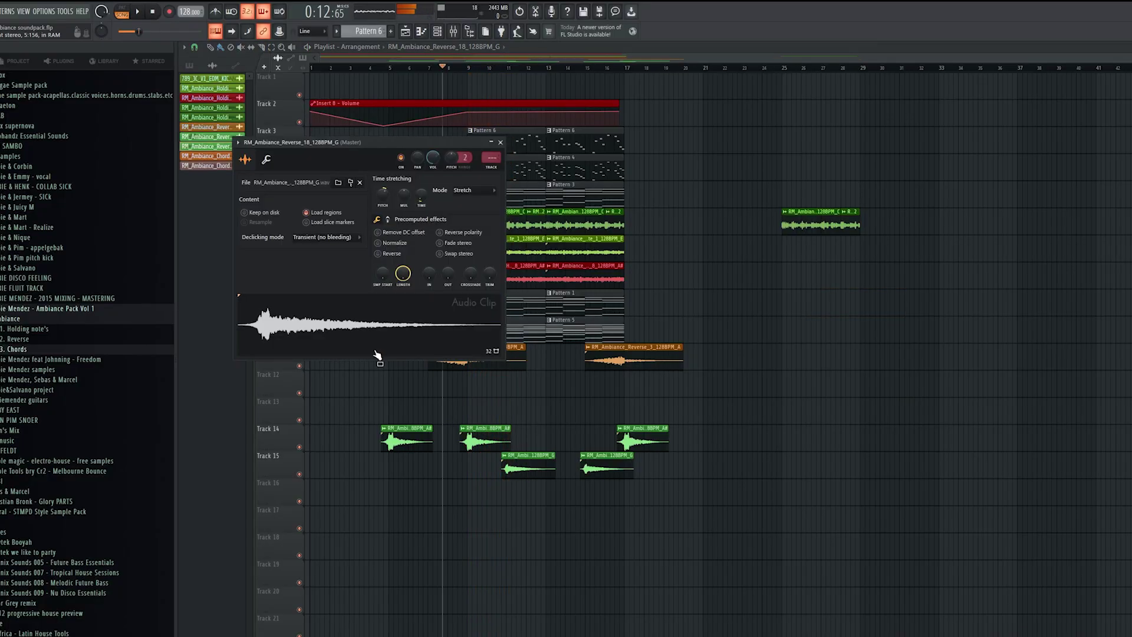
pyautogui.moveTo(361, 340); pyautogui.dragTo(857, 438)
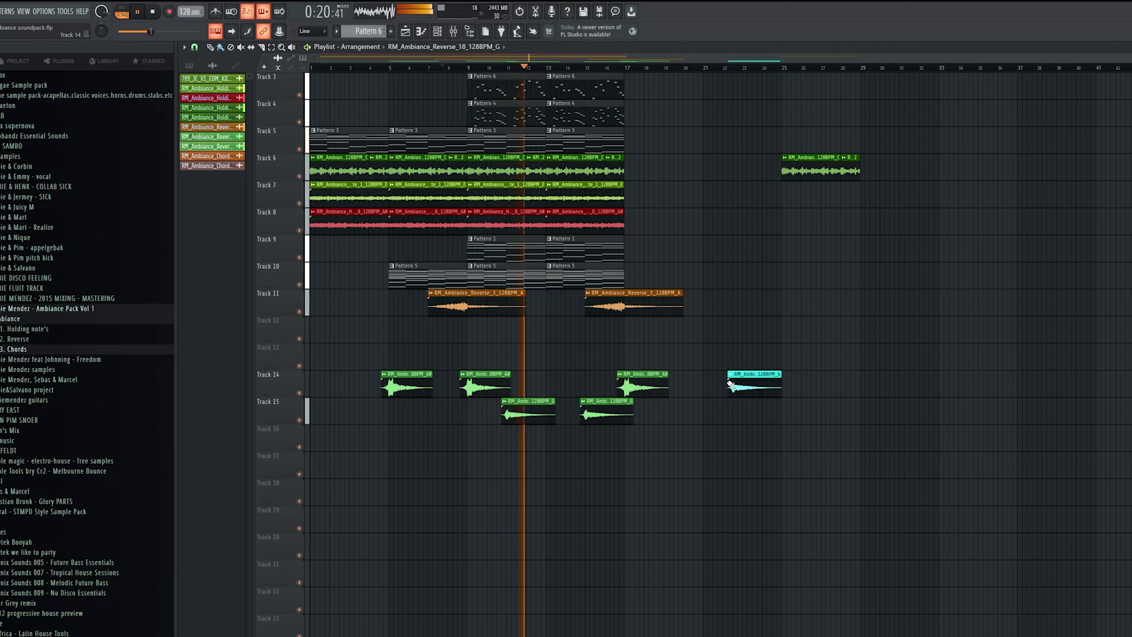
pyautogui.scroll(2, 708, 384)
pyautogui.rightClick(707, 384)
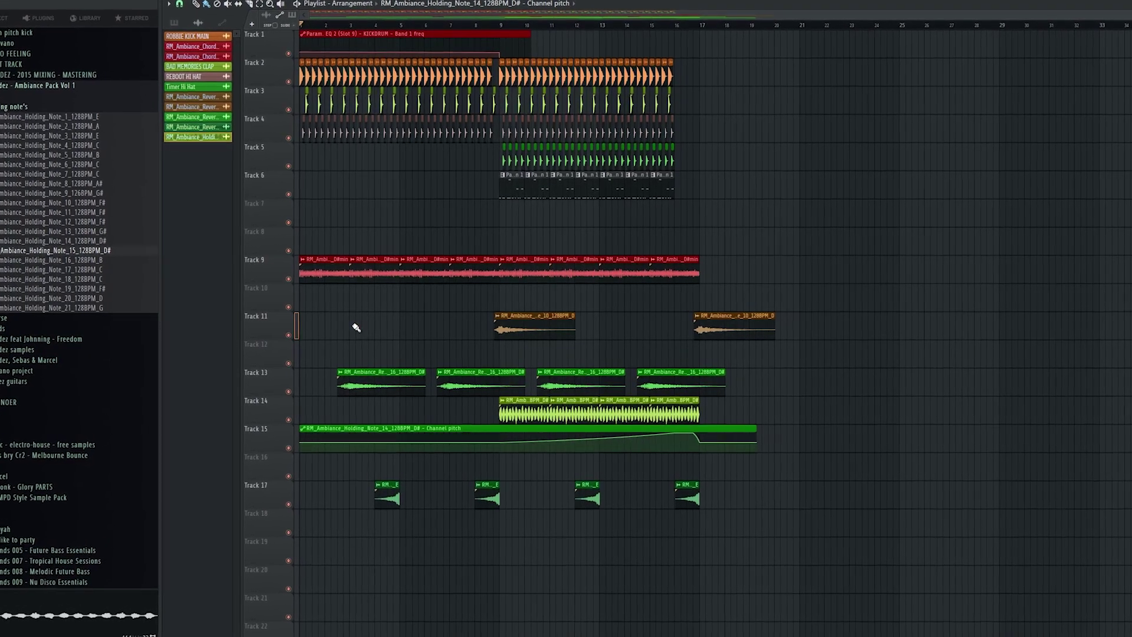
# Play the intro arrangement and examine how its drum, chord, holding-note and reverse clips are layered across the tracks
pyautogui.click(361, 210)
pyautogui.rightClick(442, 199)
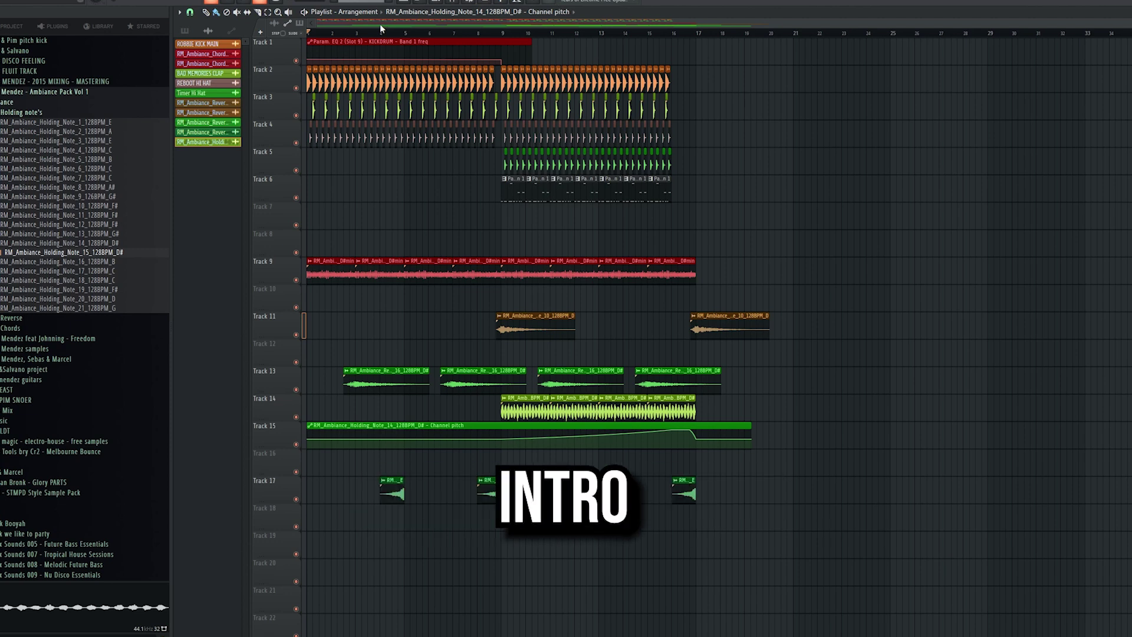
pyautogui.press('space')
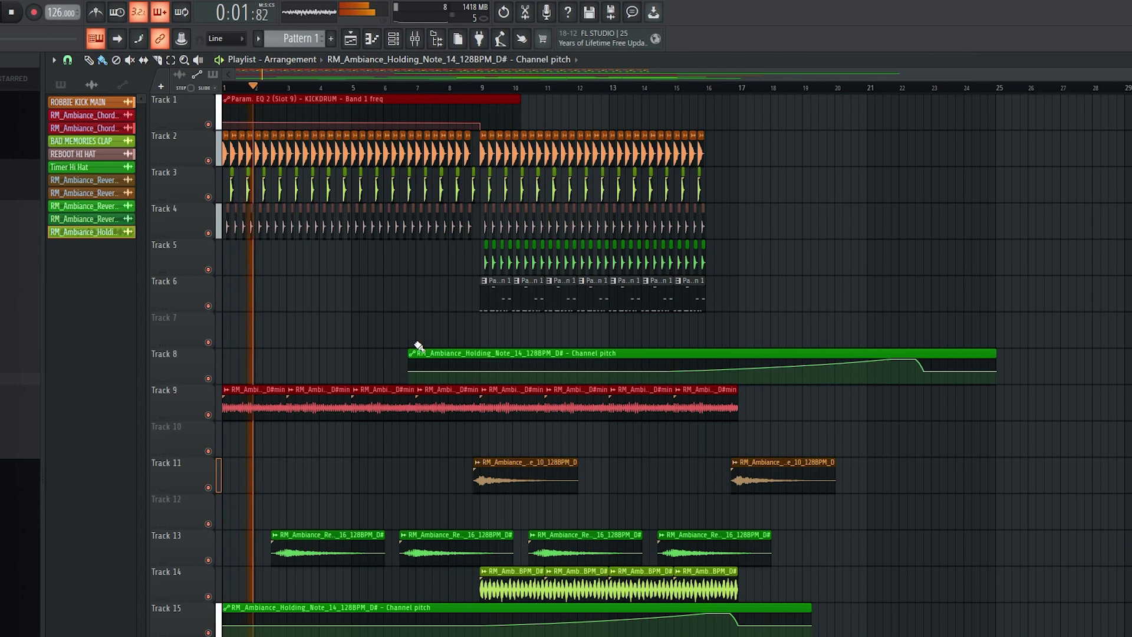
pyautogui.scroll(2, 289, 449)
pyautogui.scroll(1, 288, 450)
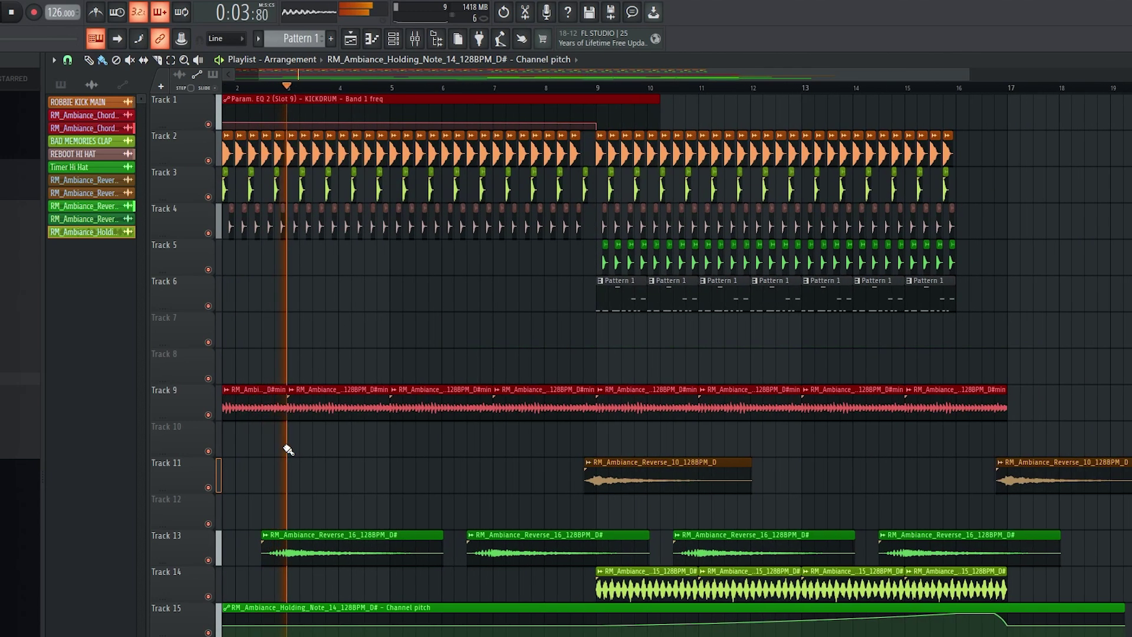
pyautogui.scroll(-2, 377, 436)
pyautogui.scroll(-1, 386, 436)
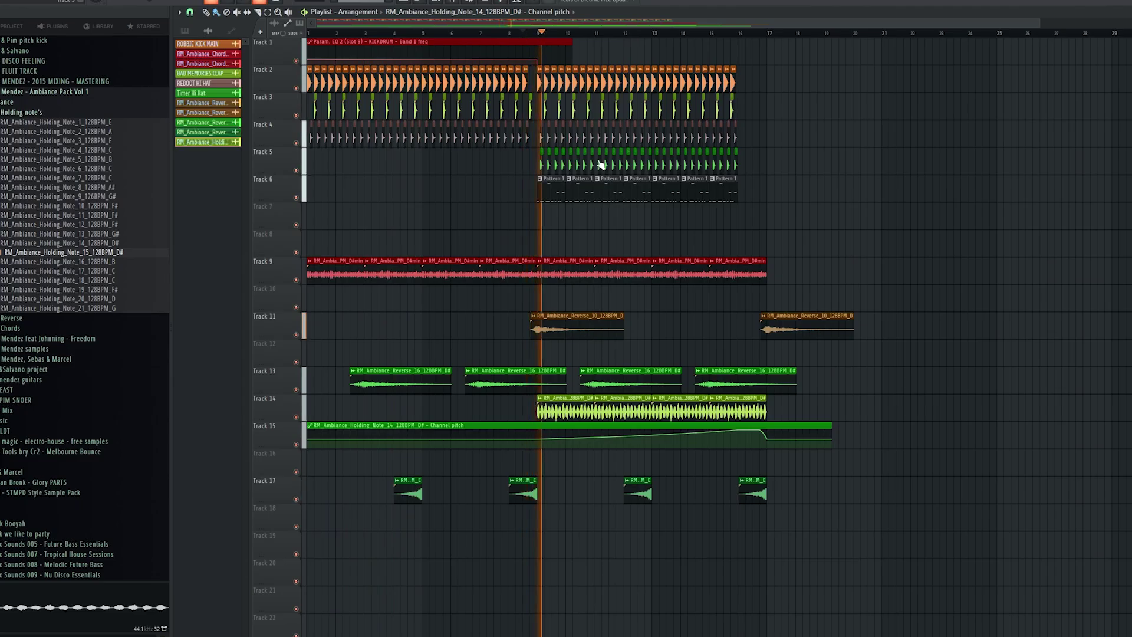
pyautogui.scroll(-2, 725, 308)
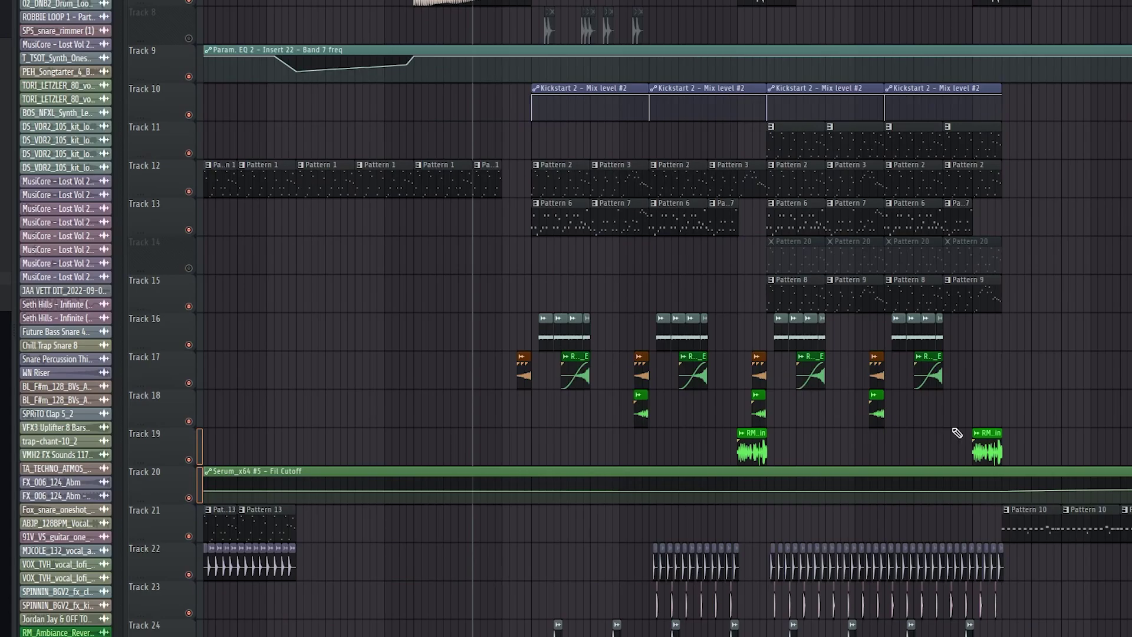
# Select the reverse and chord sample clips on Tracks 17 to 19, leaving out the last group of the section
pyautogui.moveTo(1052, 504); pyautogui.dragTo(614, 421)
pyautogui.scroll(3, 575, 400)
pyautogui.scroll(-3, 746, 367)
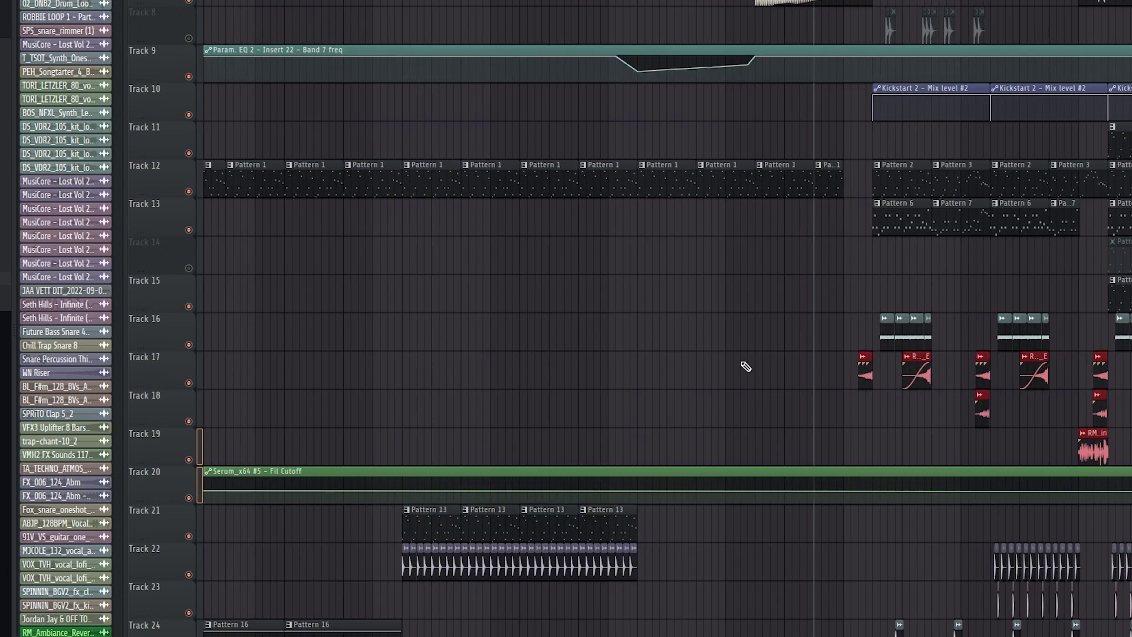
pyautogui.scroll(-2, 1016, 399)
pyautogui.scroll(4, 642, 391)
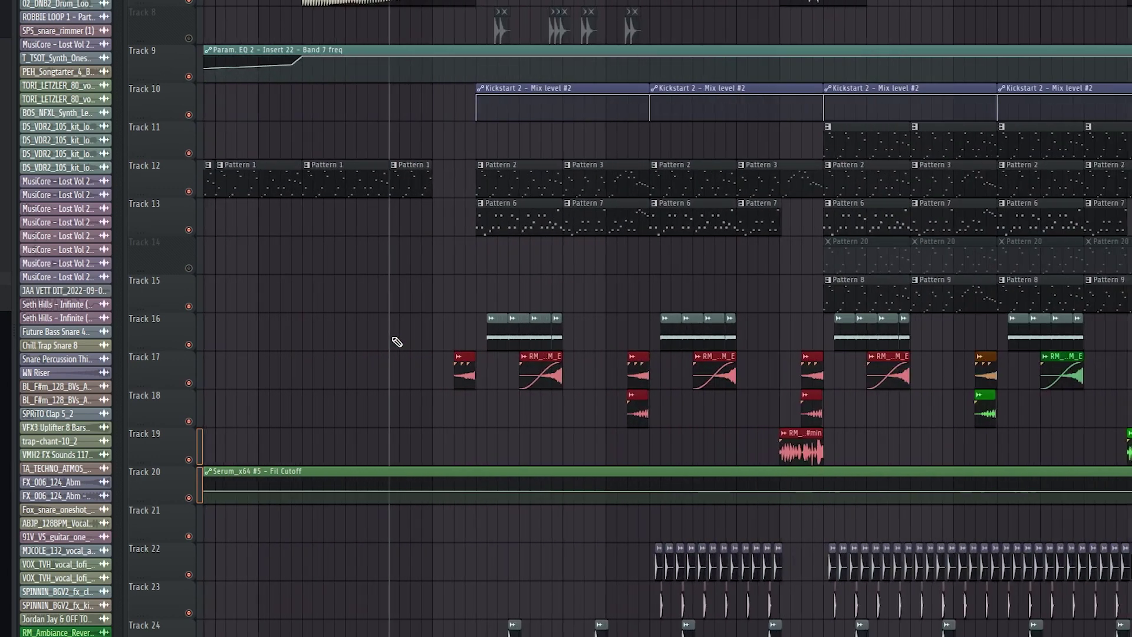
# Play the section from bar 24 onward and examine how the ambiance clips on Tracks 17 to 19 are placed
pyautogui.press('space')
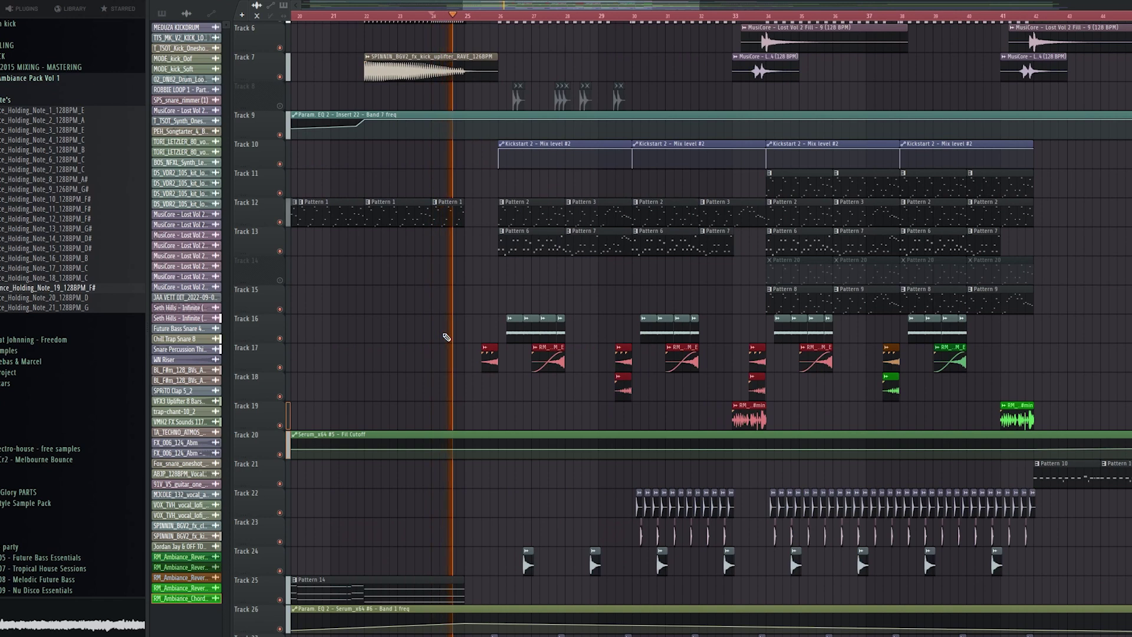
pyautogui.hscroll(2, 473, 392)
pyautogui.hscroll(-1, 473, 383)
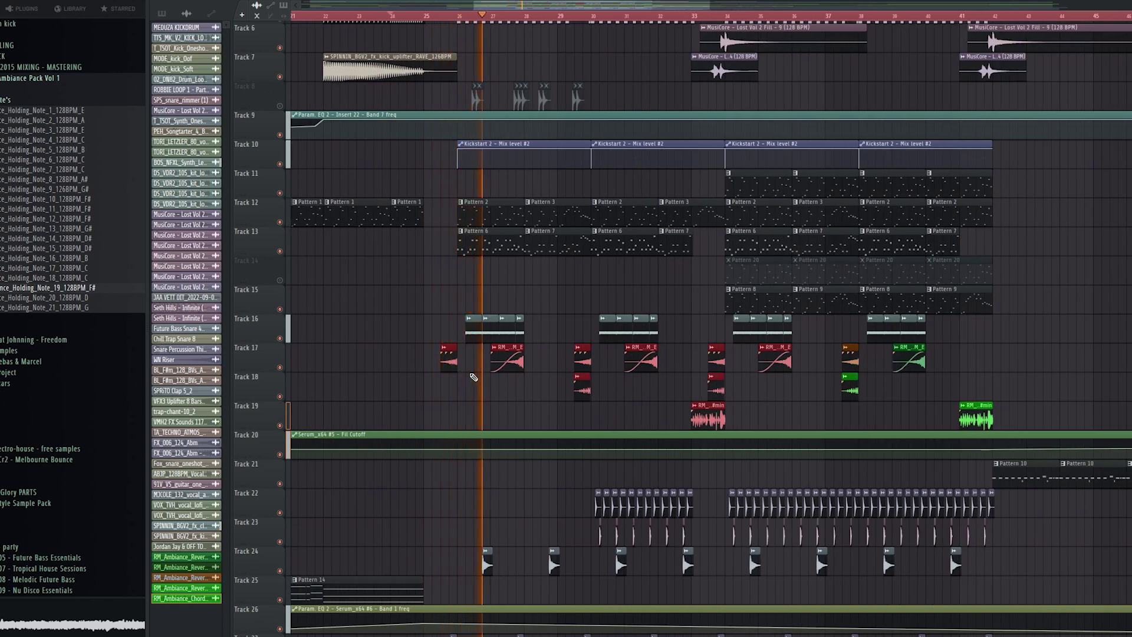
pyautogui.scroll(-2, 474, 377)
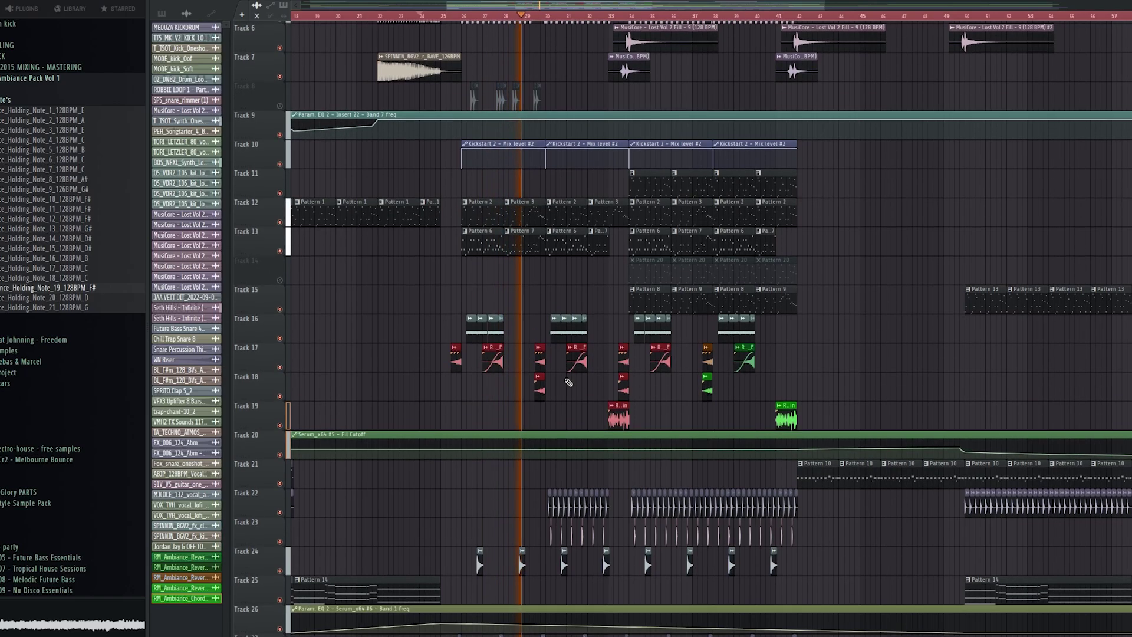
pyautogui.scroll(2, 578, 389)
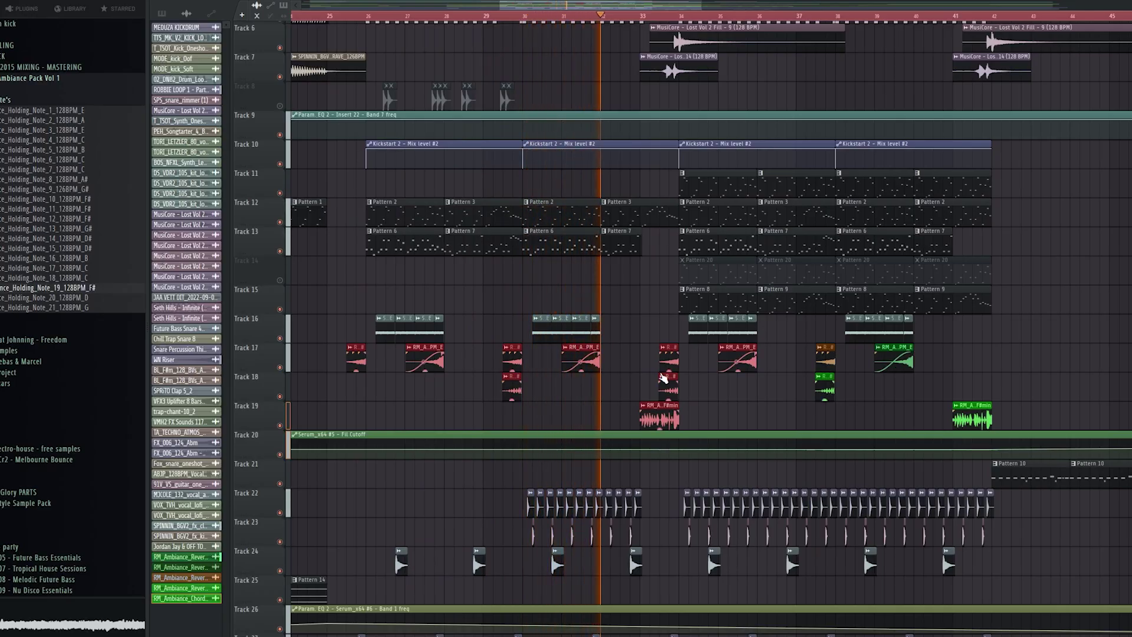
pyautogui.scroll(2, 663, 377)
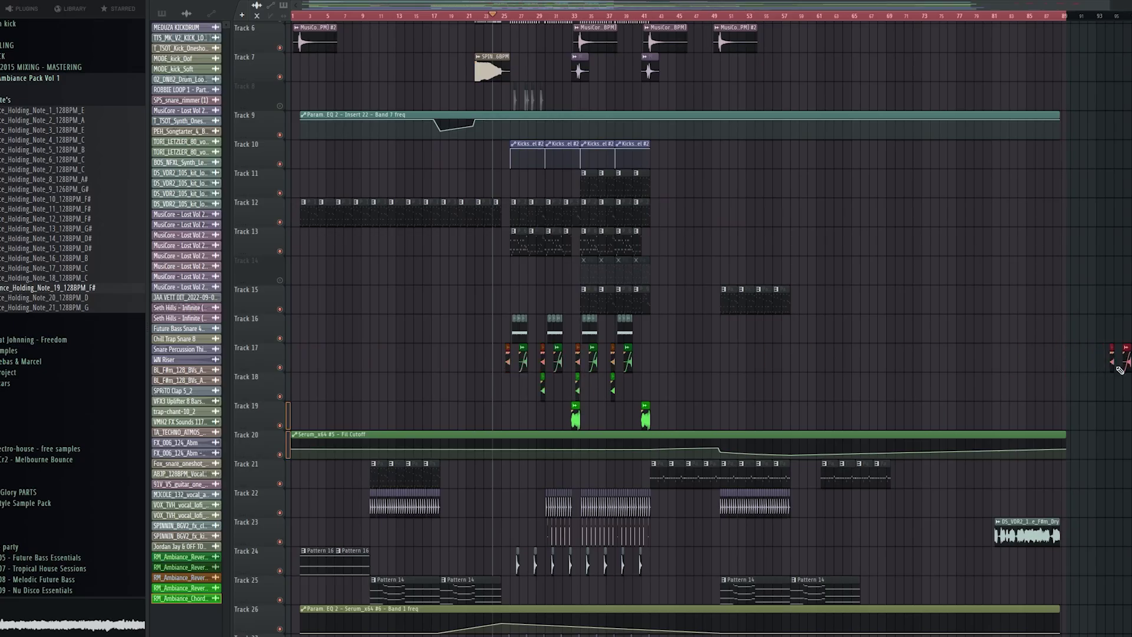
pyautogui.scroll(3, 1120, 370)
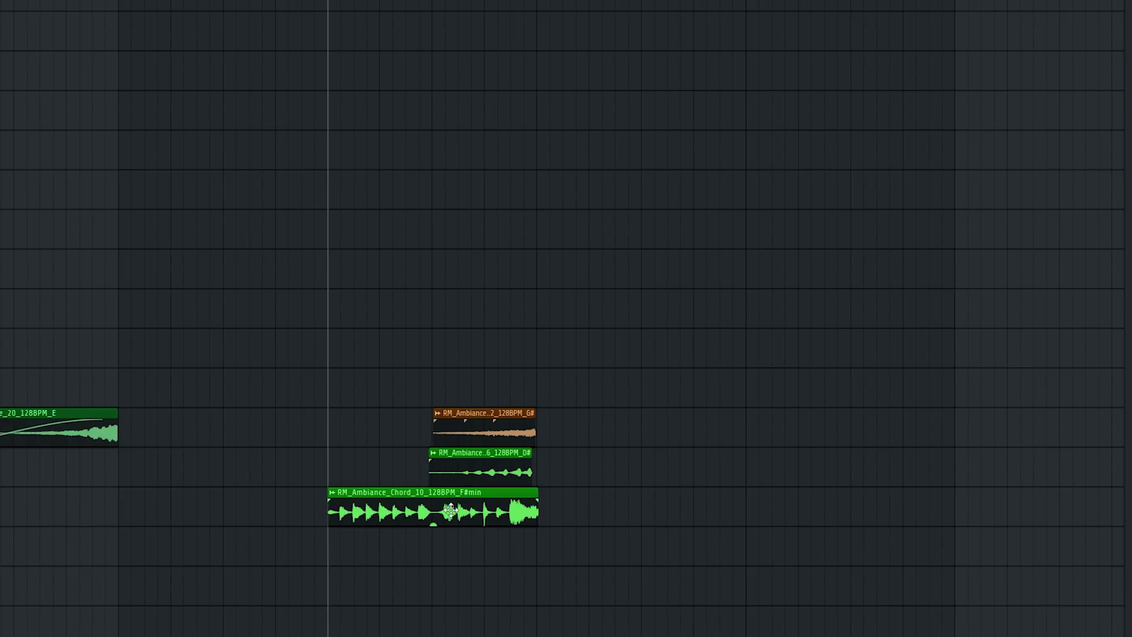
pyautogui.scroll(-4, 524, 460)
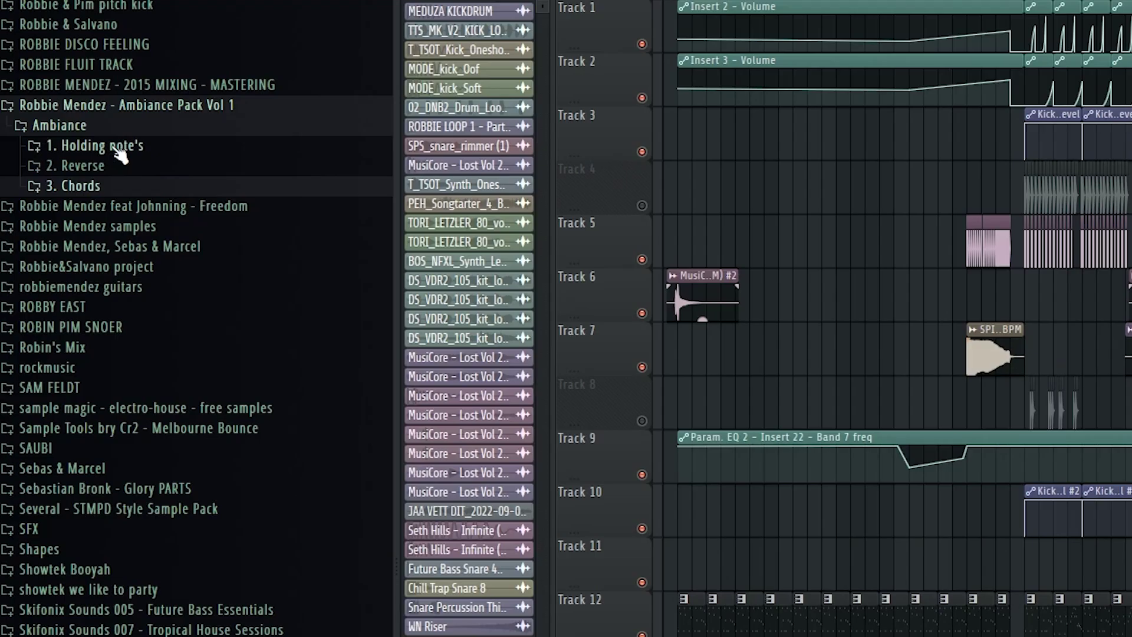
# Open the "1. Holding note's" sample folder and audition consecutive samples starting at RM_Ambiance_Holding_Note_8_128BPM_A#
pyautogui.click(100, 145)
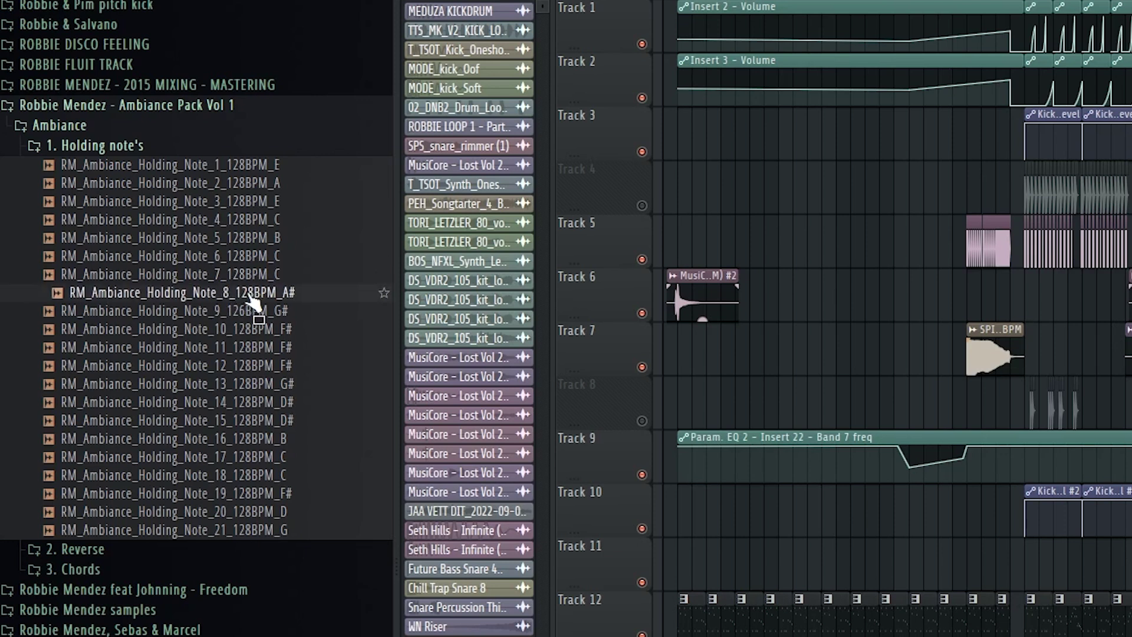
pyautogui.press('Down')
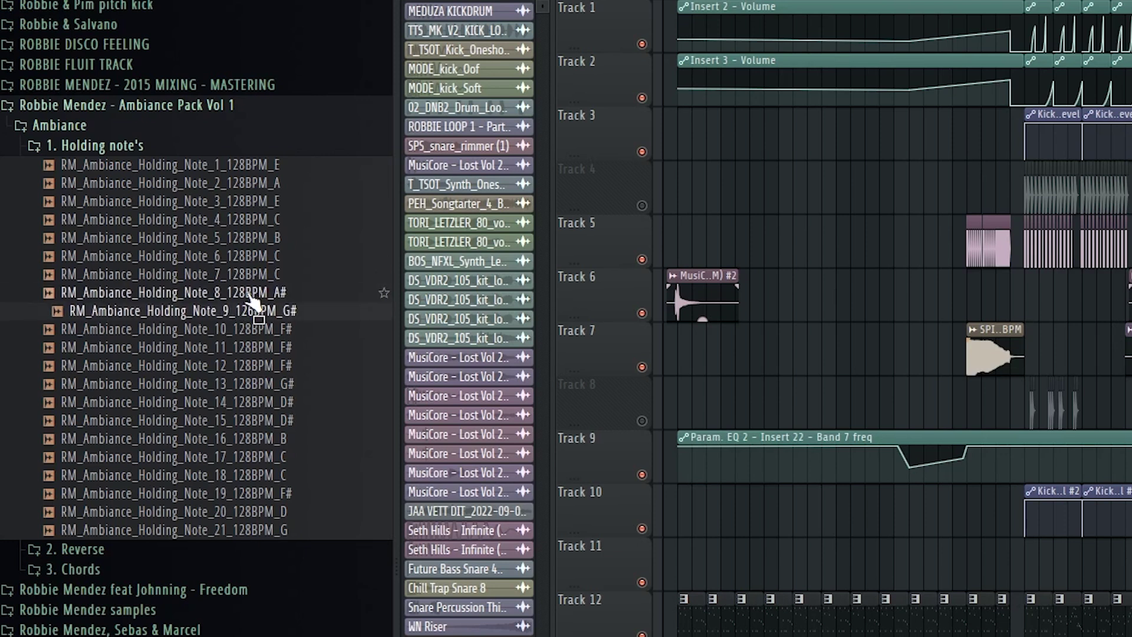
pyautogui.press('Down')
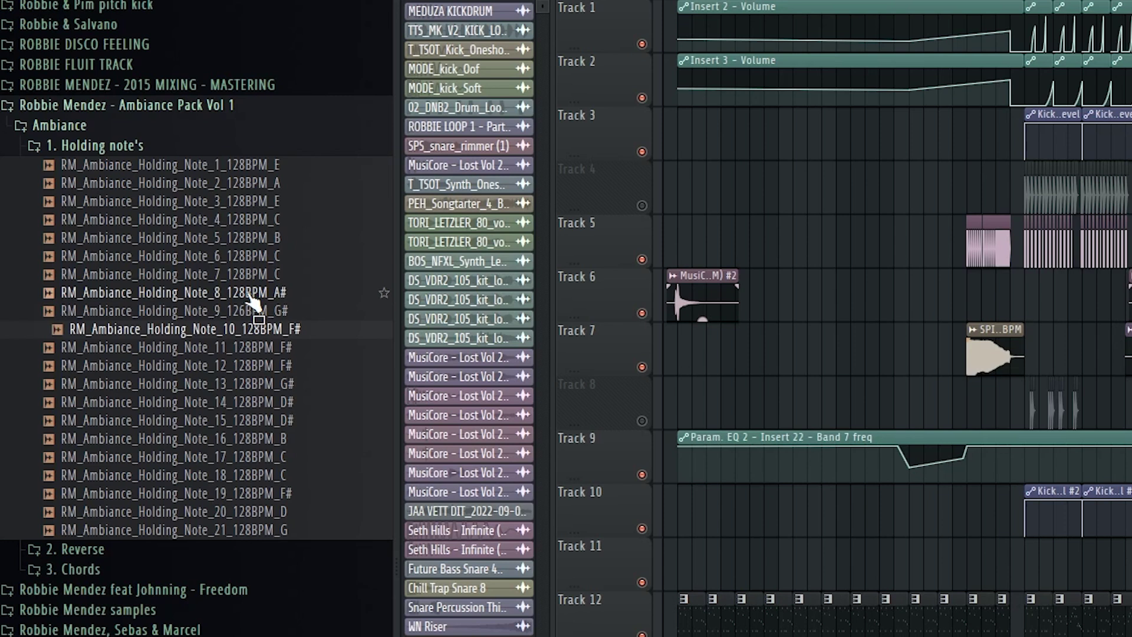
pyautogui.press('Down')
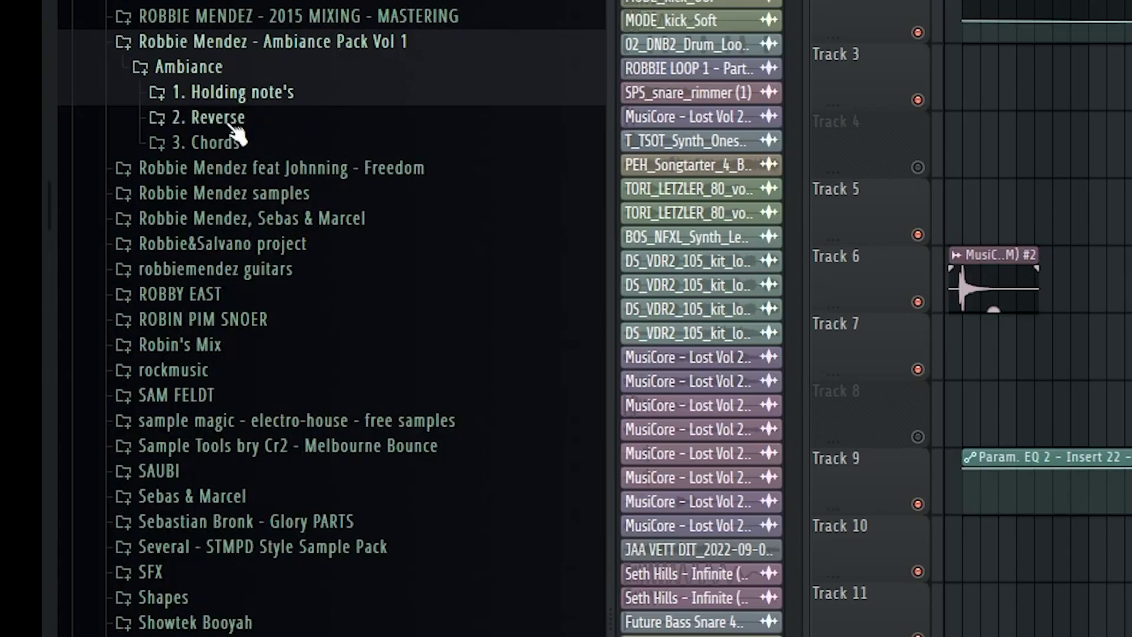
# Open the "2. Reverse" sample folder and audition the RM_Ambiance_Reverse samples 10 through 13
pyautogui.click(231, 121)
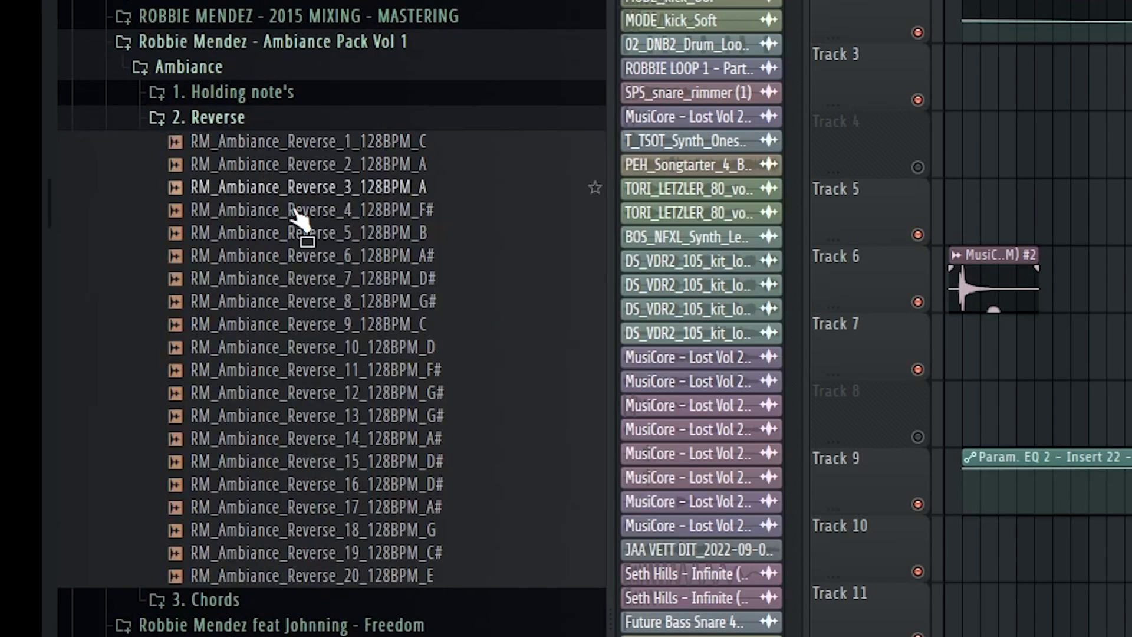
pyautogui.click(371, 347)
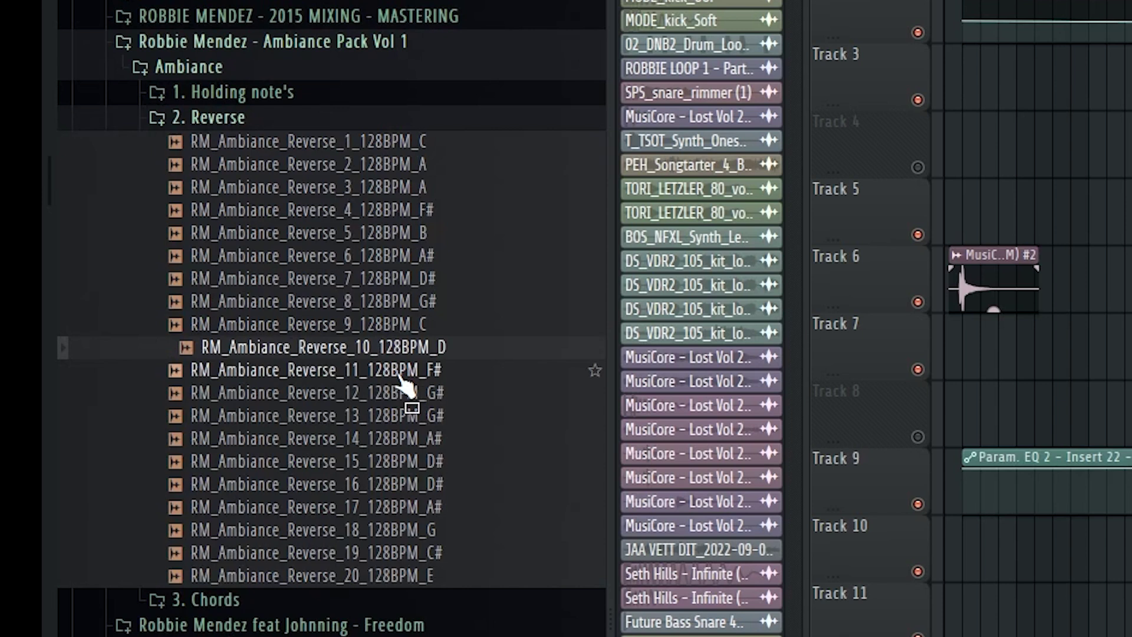
pyautogui.click(400, 377)
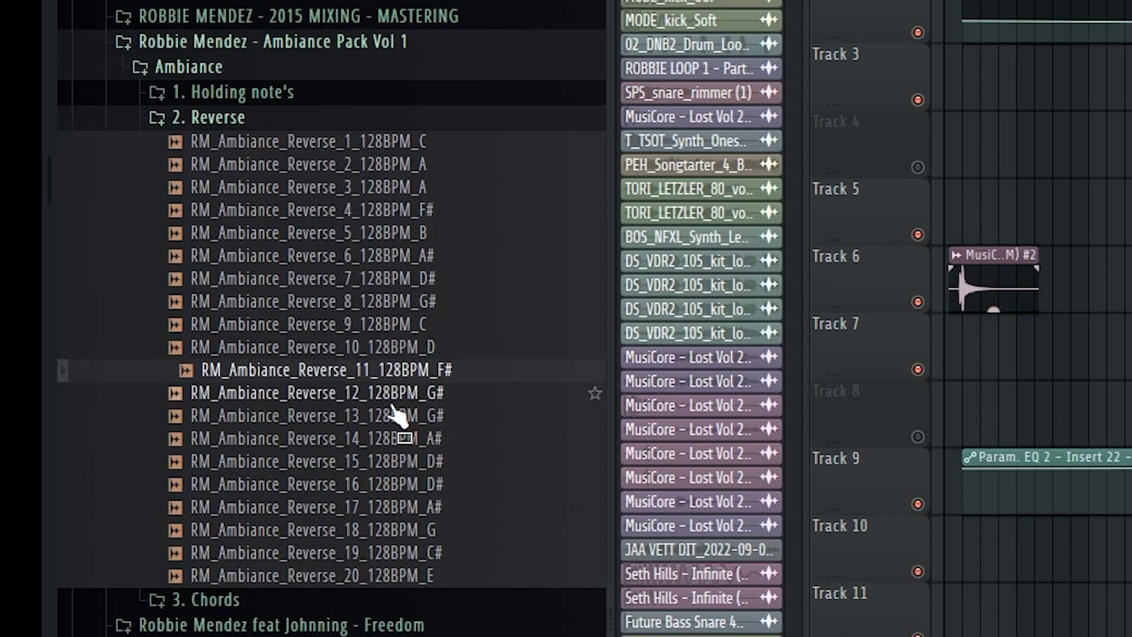
pyautogui.click(392, 399)
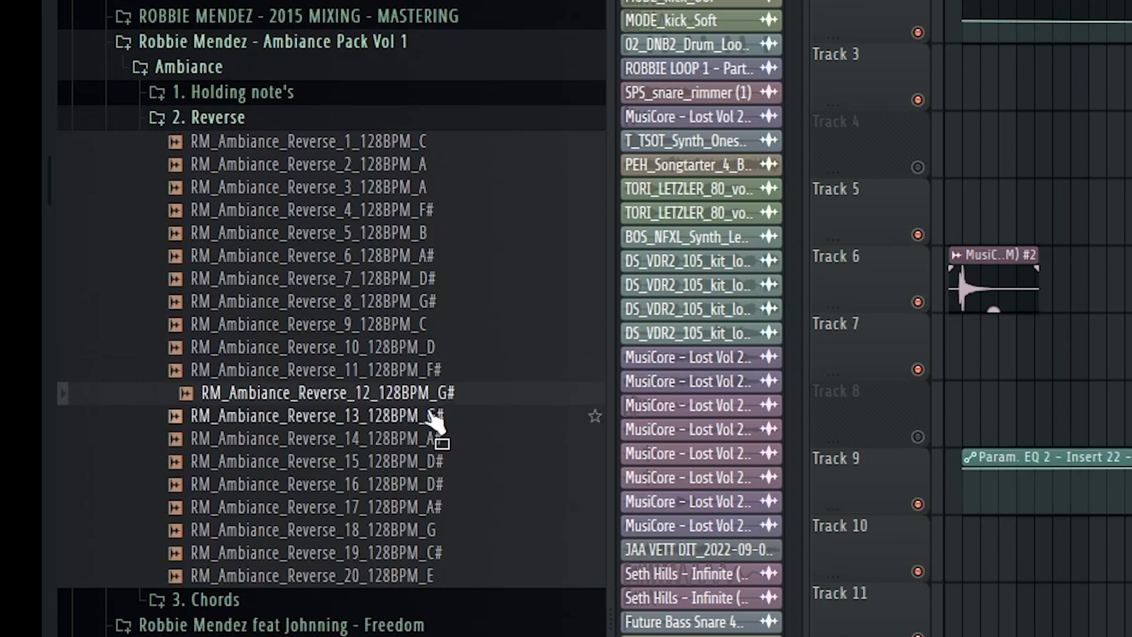
pyautogui.click(419, 424)
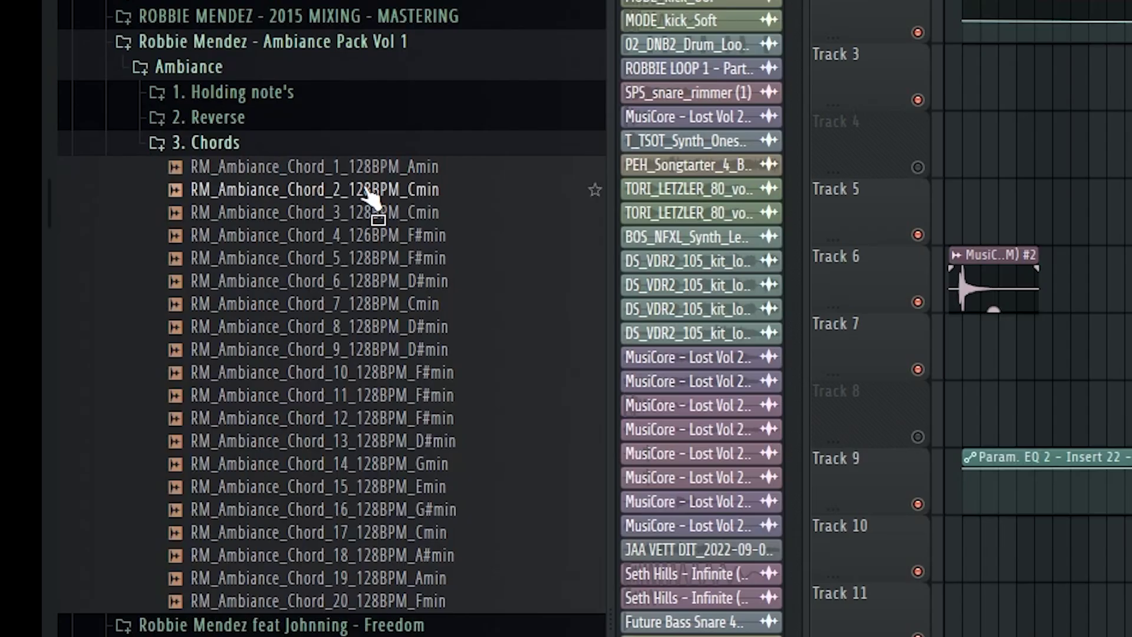
# Audition the RM_Ambiance_Chord samples 6 through 8 in the "3. Chords" folder, and pick RM_Ambiance_Chord_5_128BPM_F#min
pyautogui.click(379, 284)
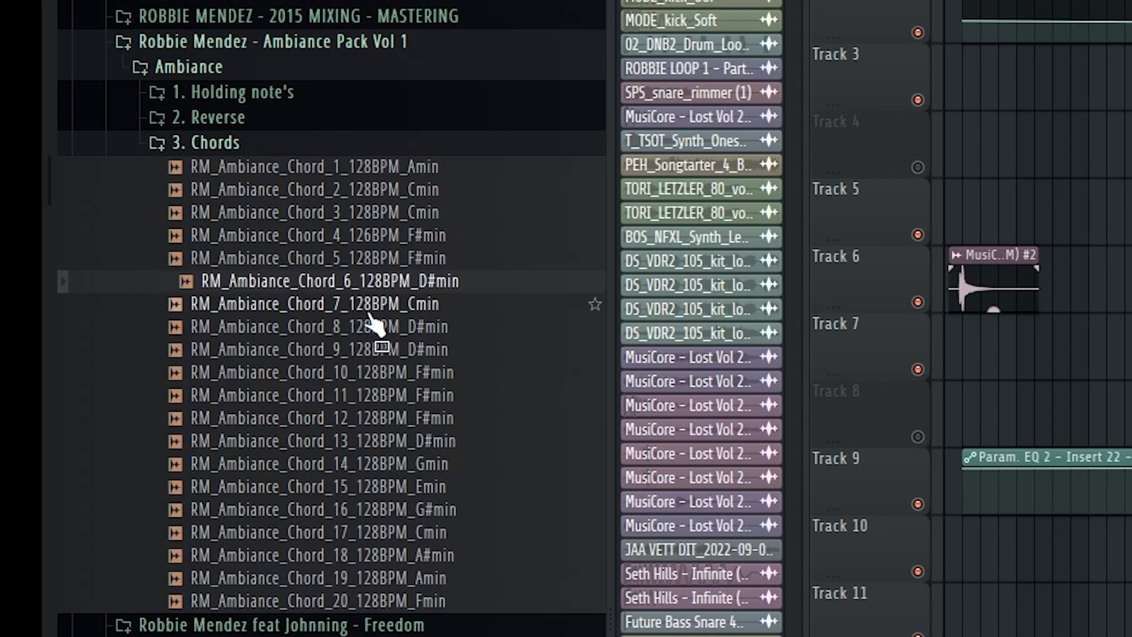
pyautogui.press('Down')
pyautogui.press('Down')
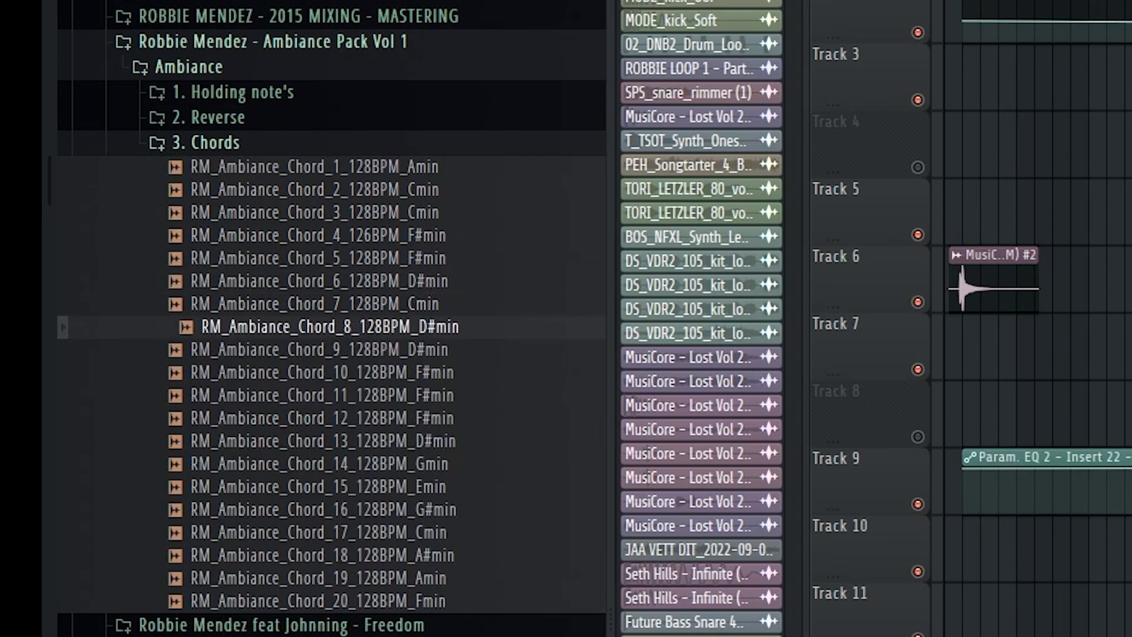
pyautogui.click(389, 265)
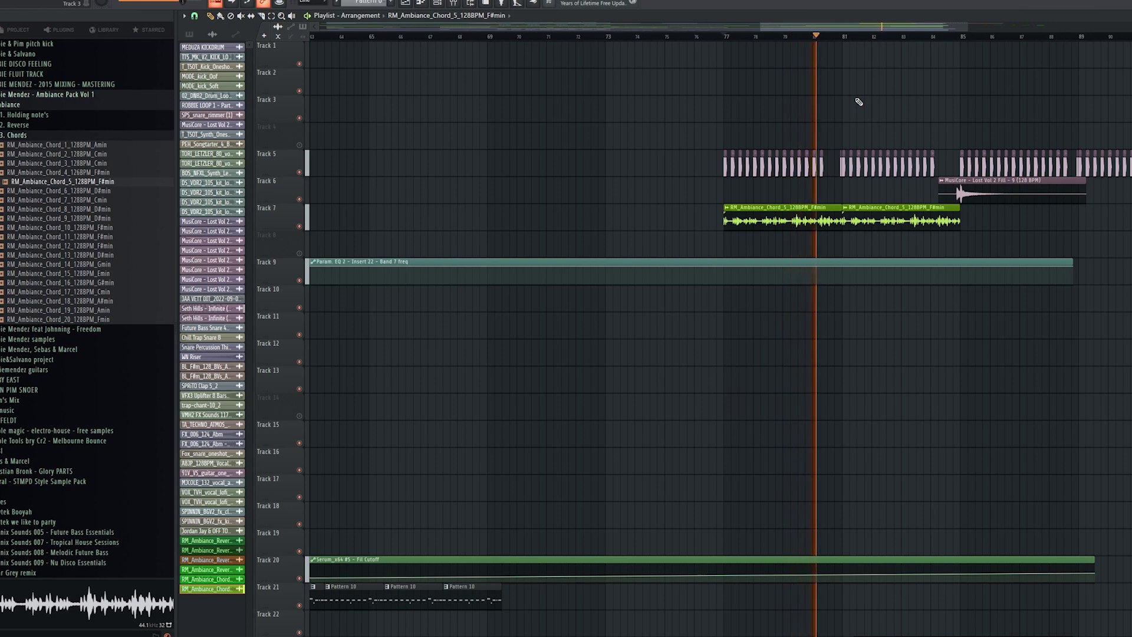
pyautogui.keyDown('ctrl'); pyautogui.scroll(-3, 893, 241); pyautogui.keyUp('ctrl')
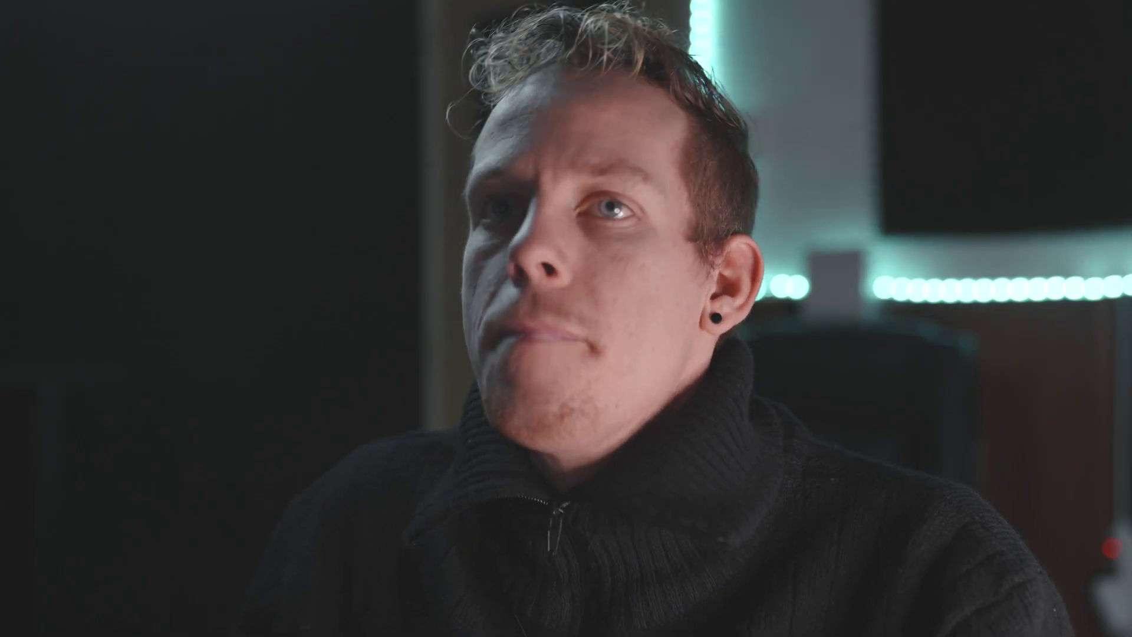